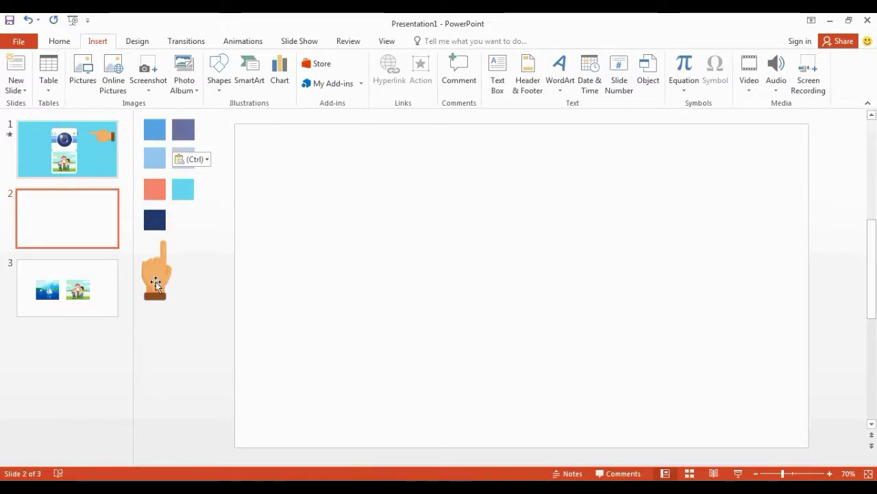
Step: Eyedrop the cyan swatch beside the slide as slide 2's background colour
click(156, 283)
click(223, 266)
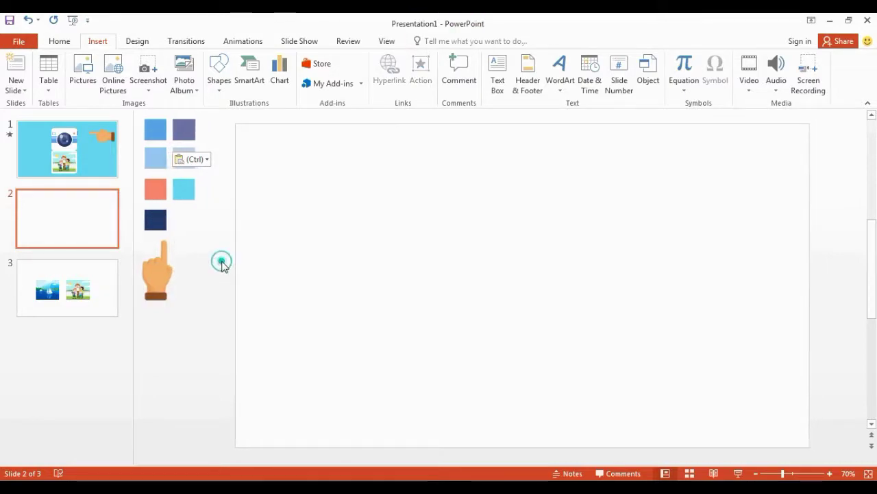
right_click(593, 213)
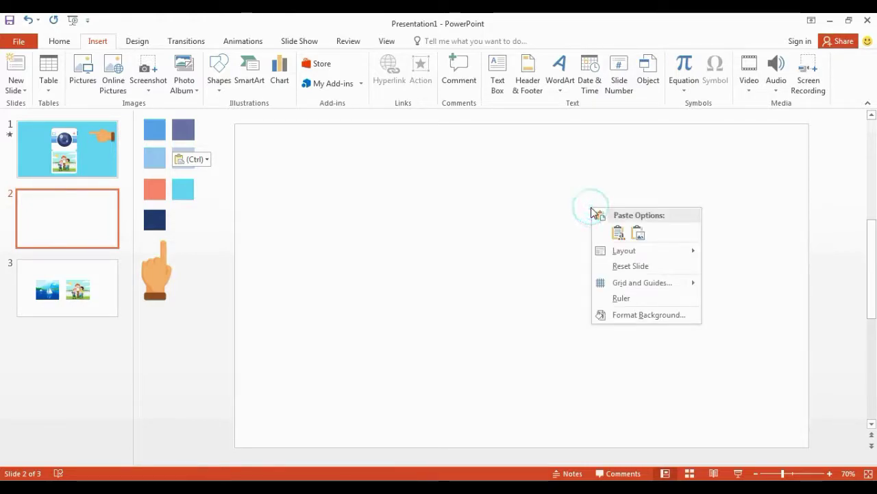
click(619, 315)
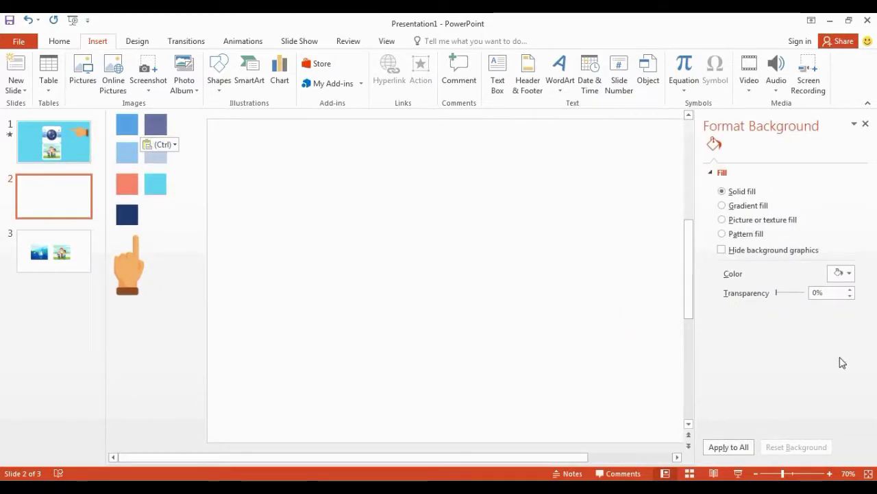
click(842, 273)
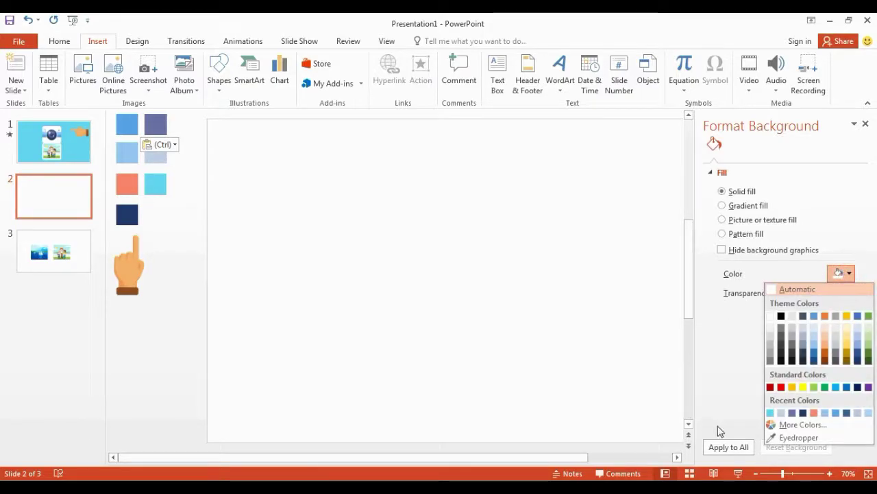
click(791, 438)
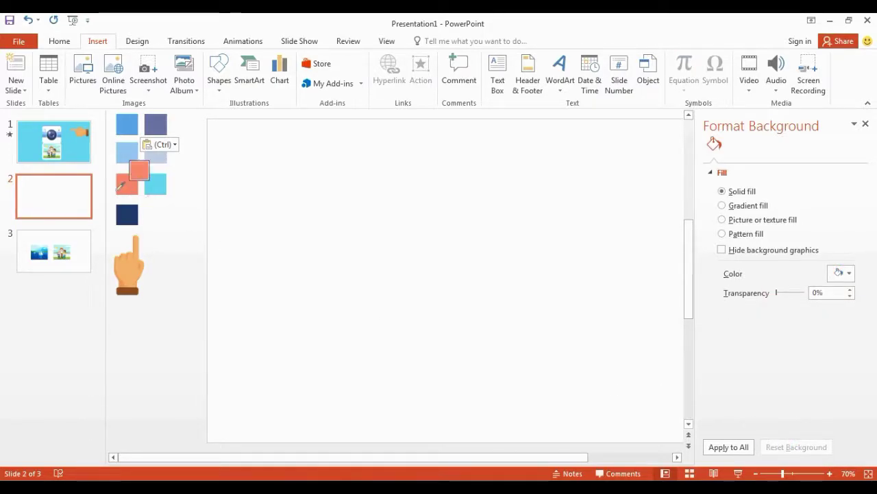
click(155, 186)
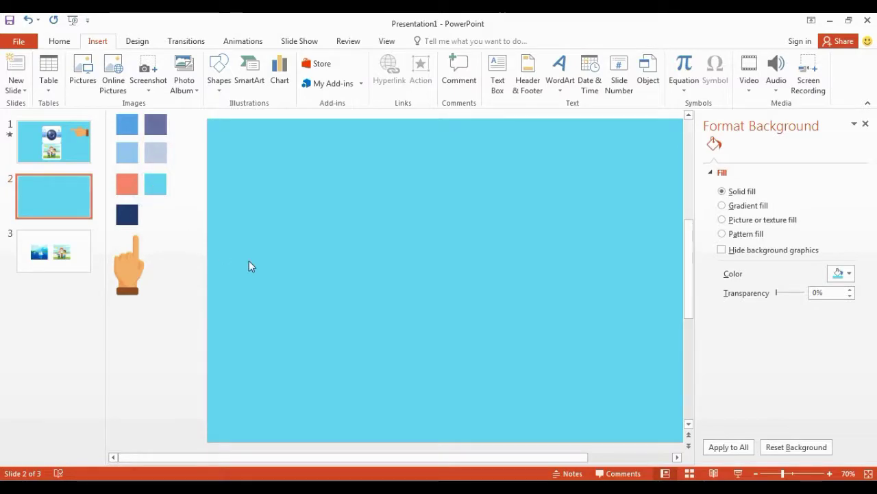
click(865, 125)
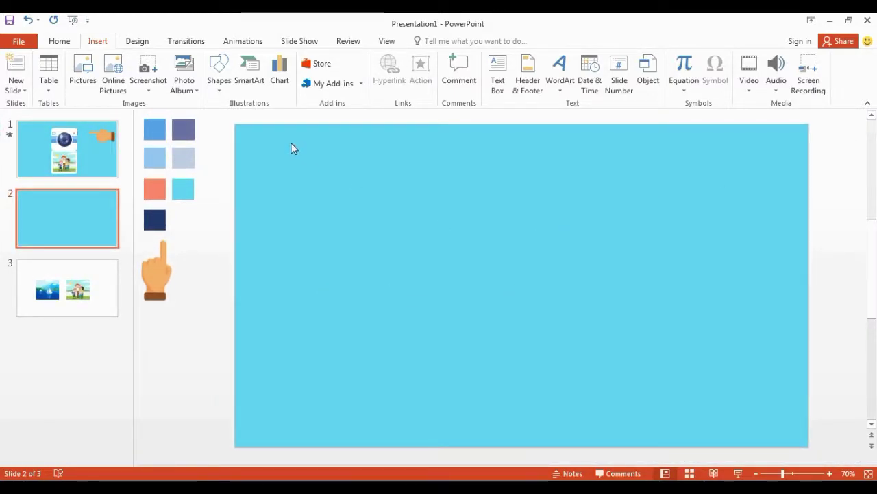
Step: Draw a rounded rectangle on the slide and remove its outline
click(220, 75)
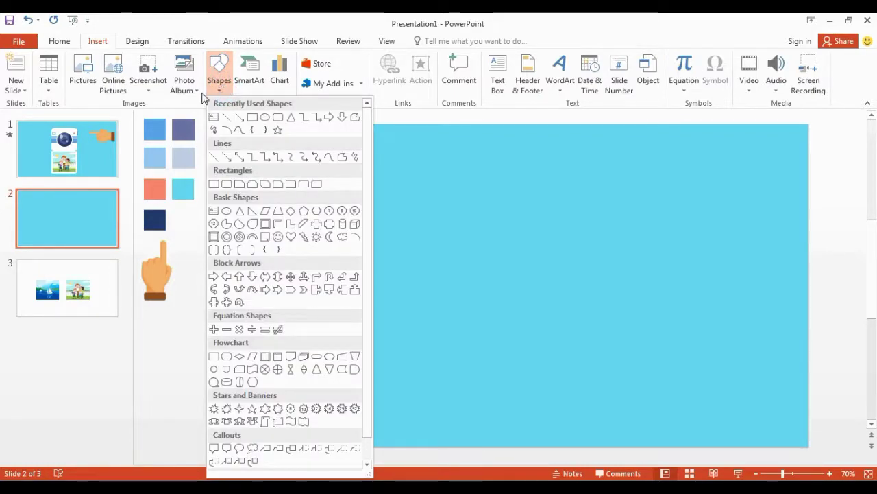
click(278, 120)
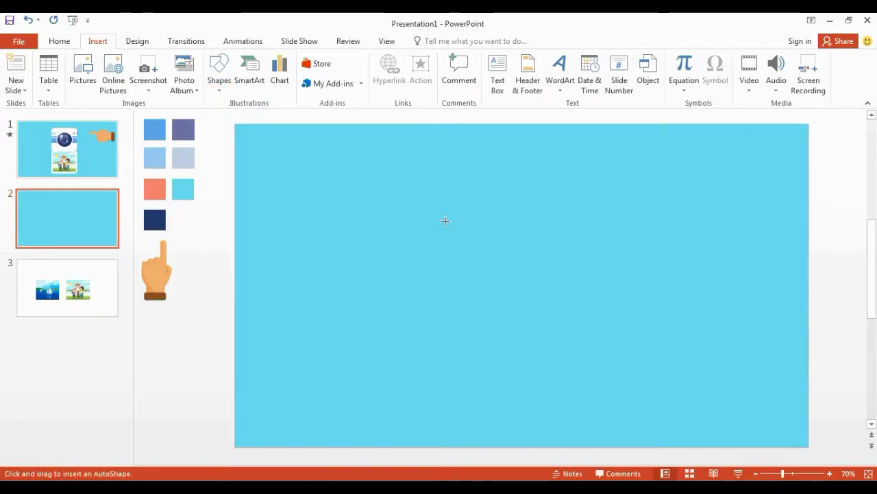
drag(446, 218, 532, 296)
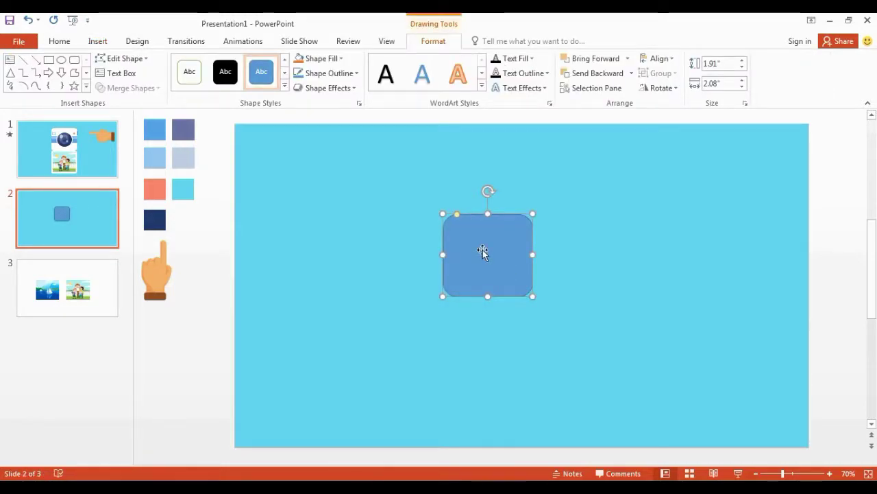
click(355, 74)
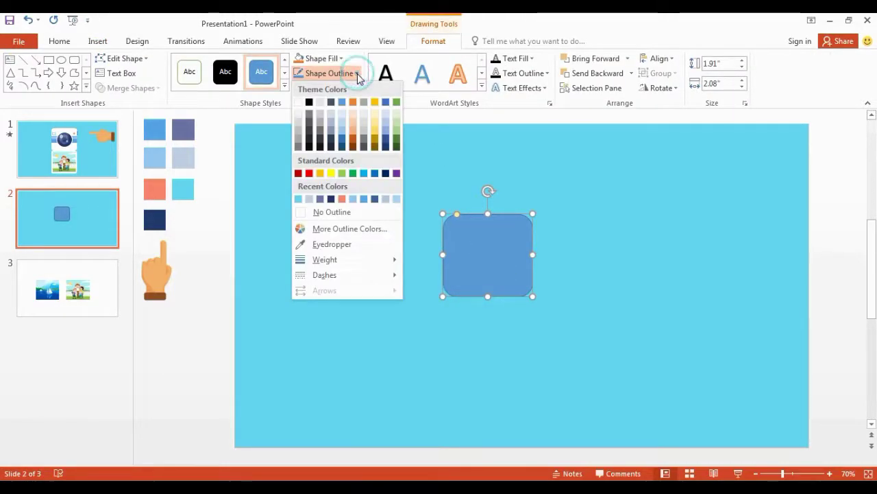
click(306, 216)
drag(486, 250, 514, 256)
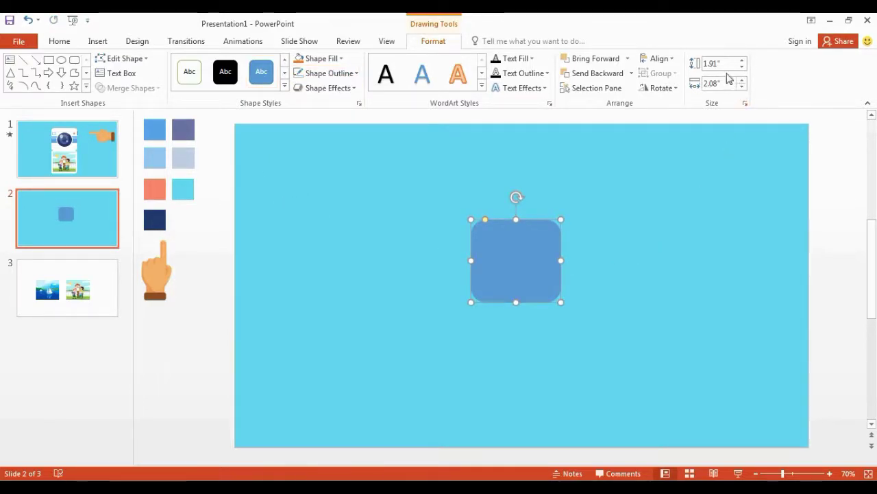
Step: Resize the rounded rectangle to 3.09" tall by 3.52" wide and reposition it
click(715, 64)
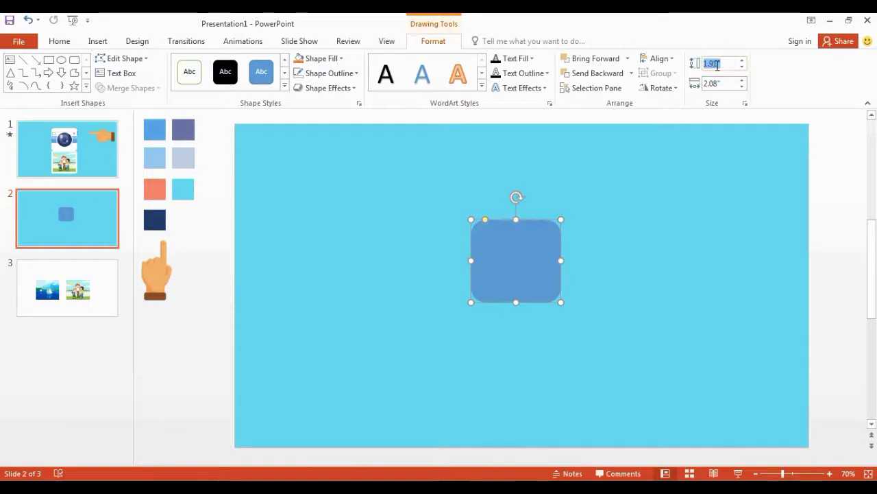
click(716, 64)
drag(716, 64, 701, 63)
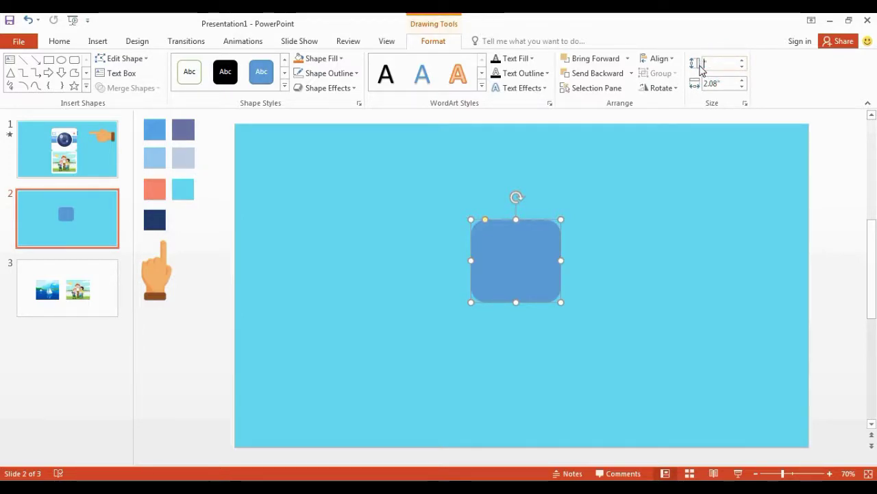
text(3.09")
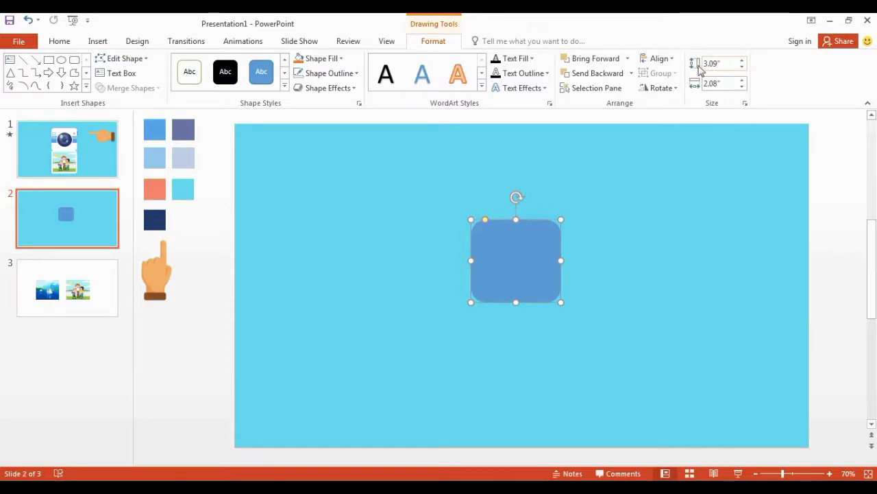
click(715, 85)
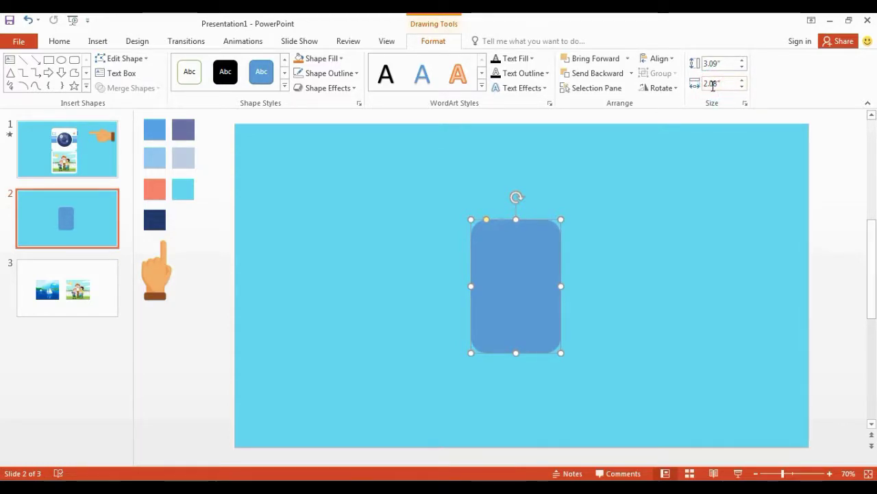
double_click(715, 85)
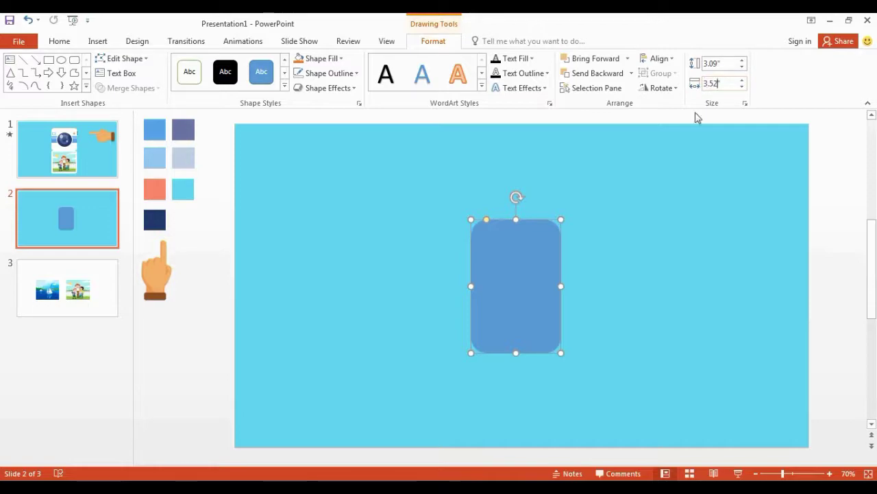
click(620, 259)
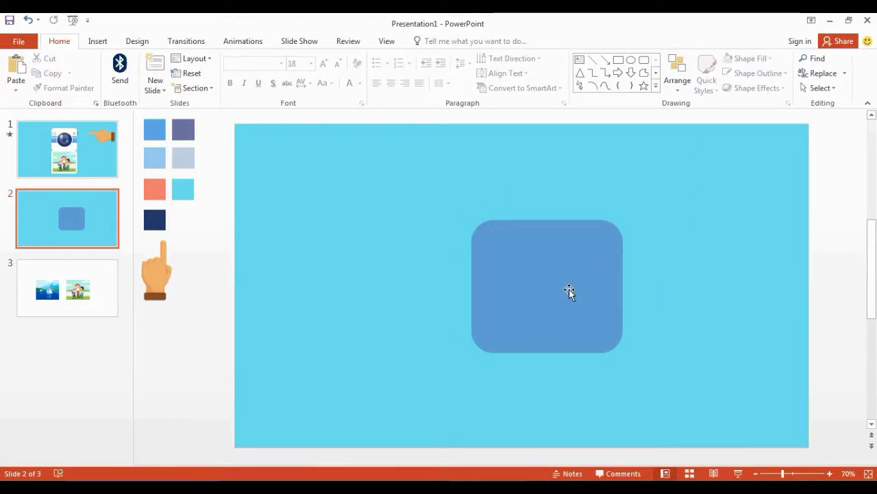
drag(569, 291, 540, 259)
Step: Fill the rounded rectangle with white
right_click(450, 200)
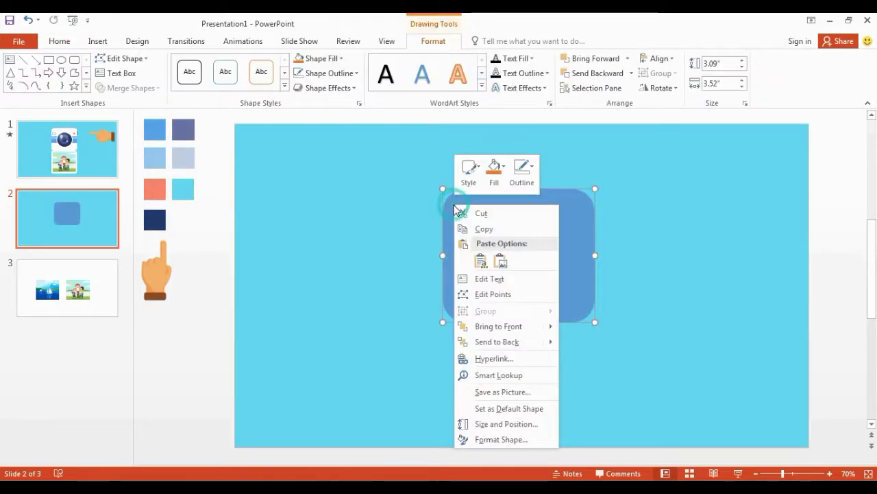
click(494, 171)
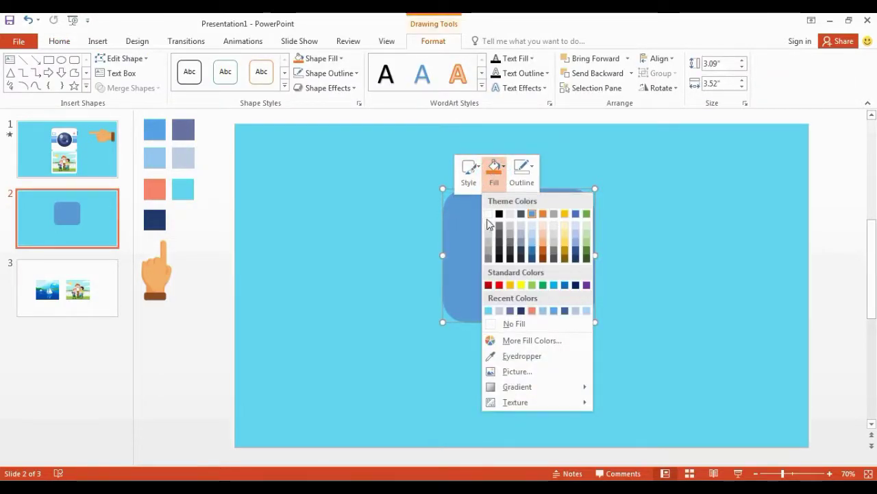
click(488, 214)
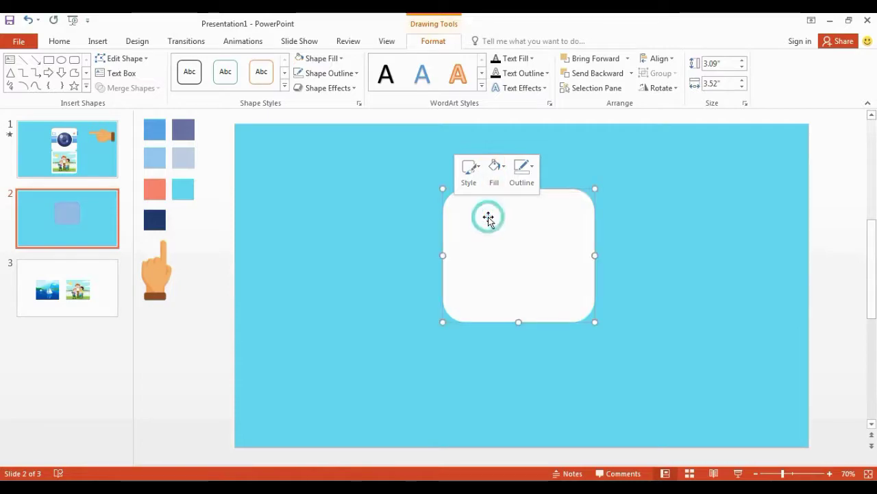
click(671, 257)
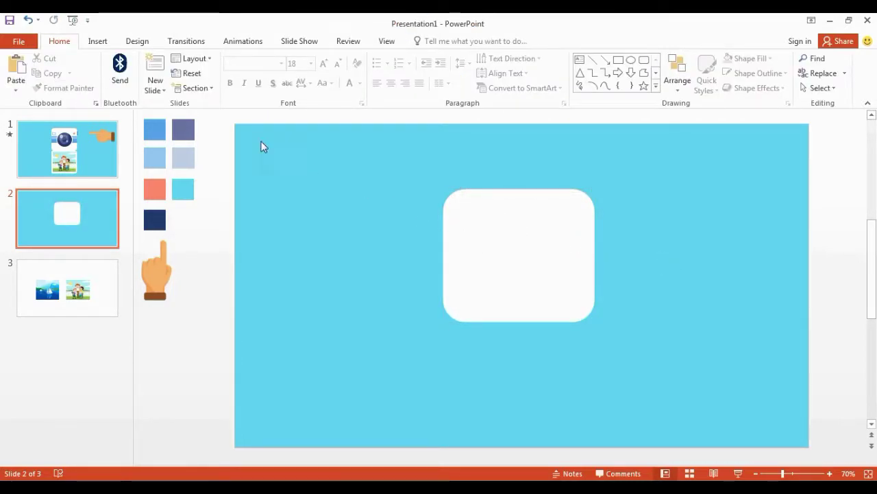
Step: Draw a rectangle bar across the full width of the white square, 0.5" tall
click(98, 43)
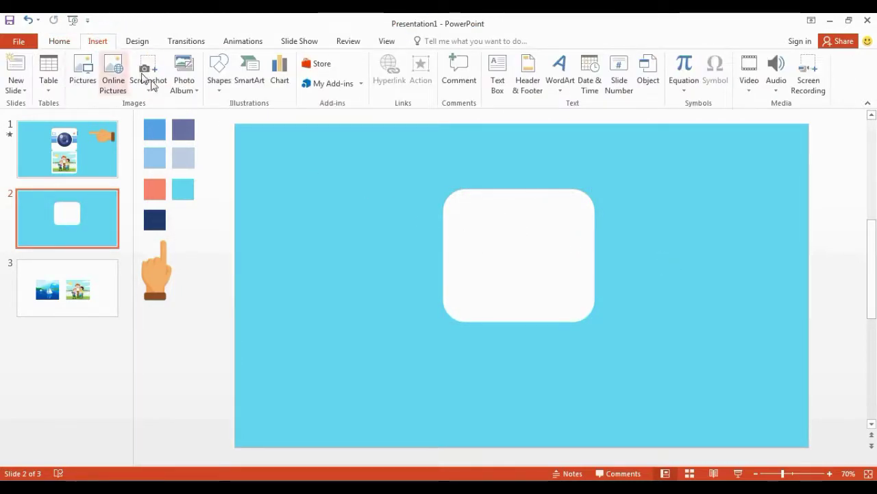
click(220, 82)
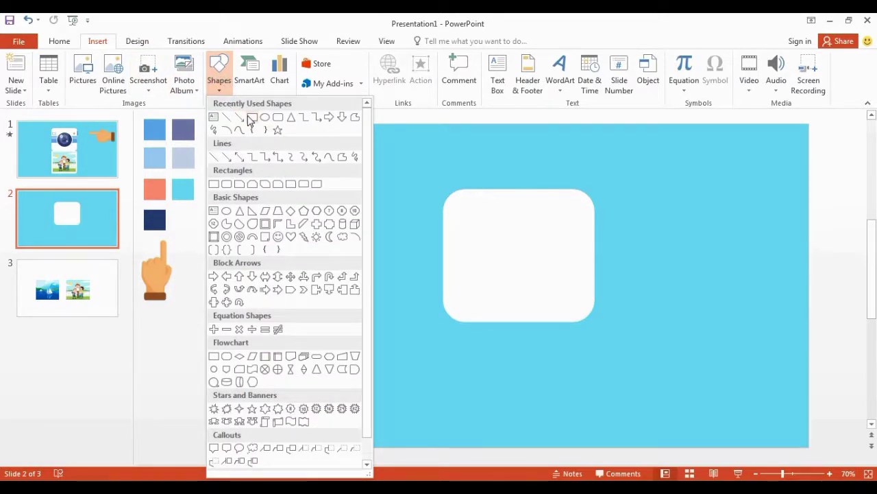
click(252, 117)
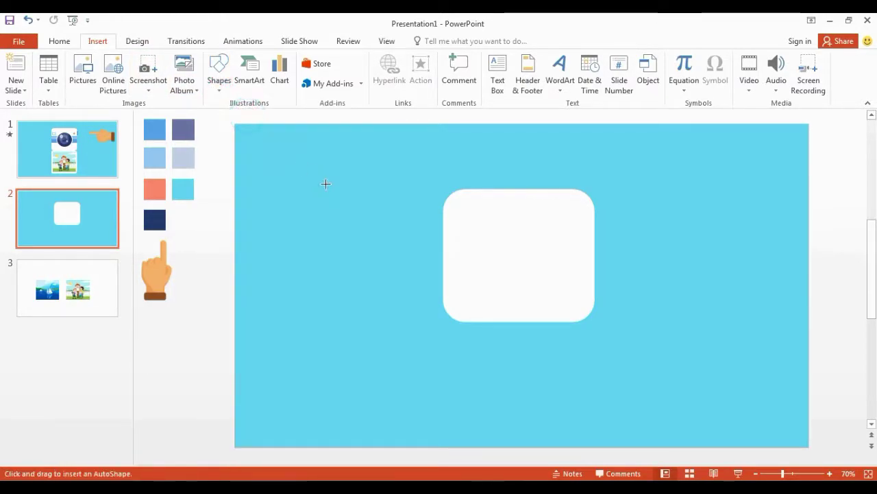
mouse_move(443, 231)
mouse_down()
mouse_move(561, 252)
mouse_move(592, 247)
mouse_up()
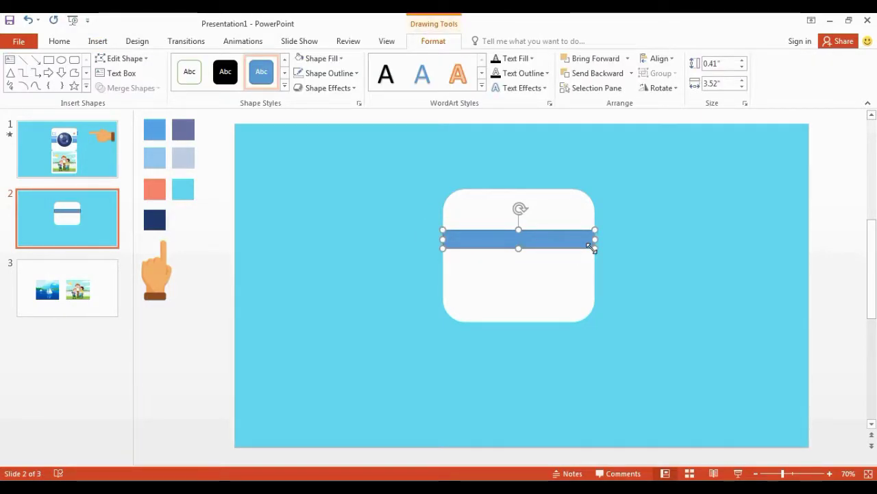
drag(591, 247, 593, 251)
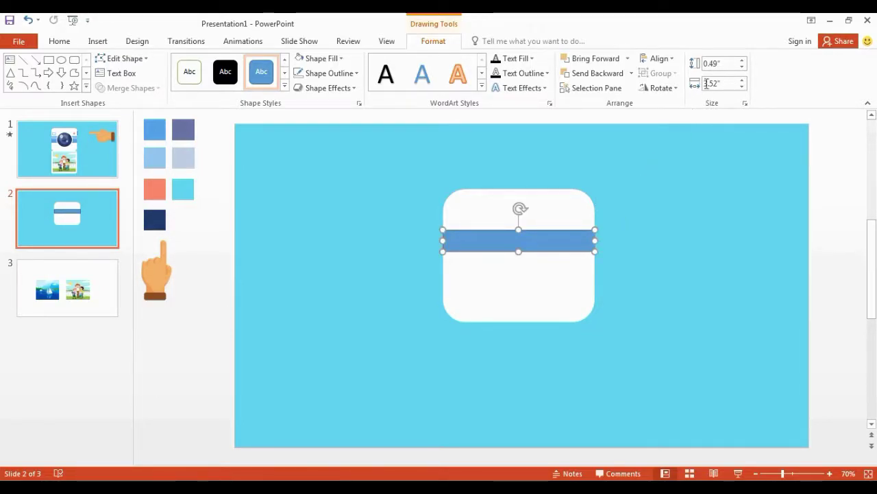
click(741, 63)
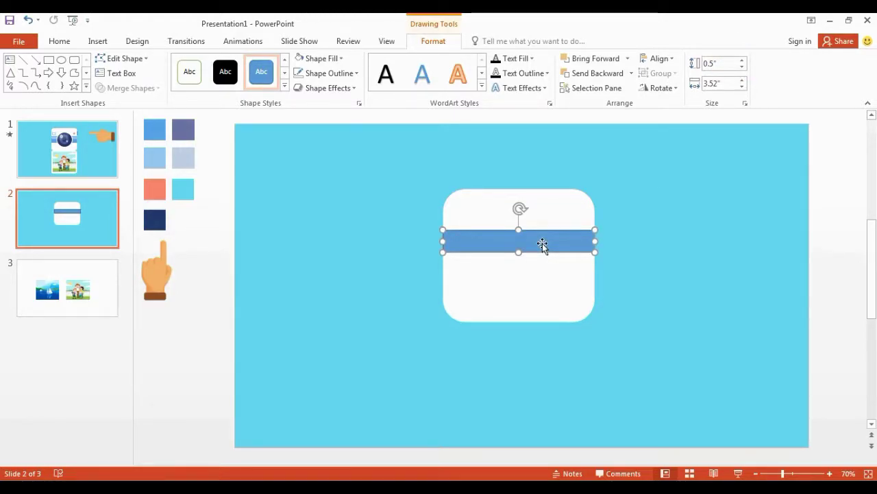
Step: Remove the bar's outline and place a copy directly beneath it
right_click(542, 243)
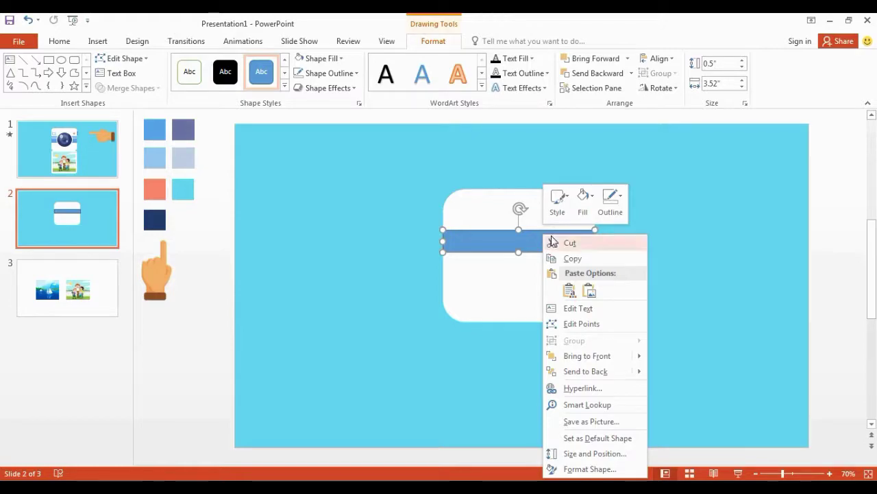
click(609, 216)
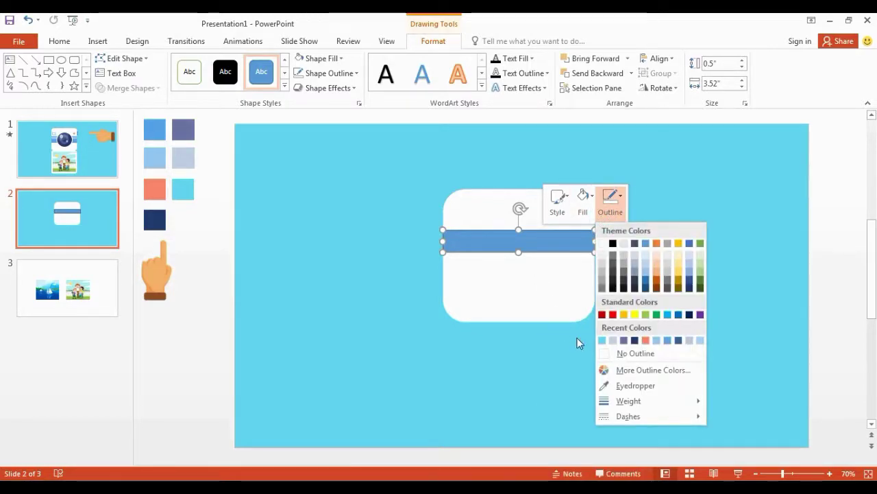
click(608, 354)
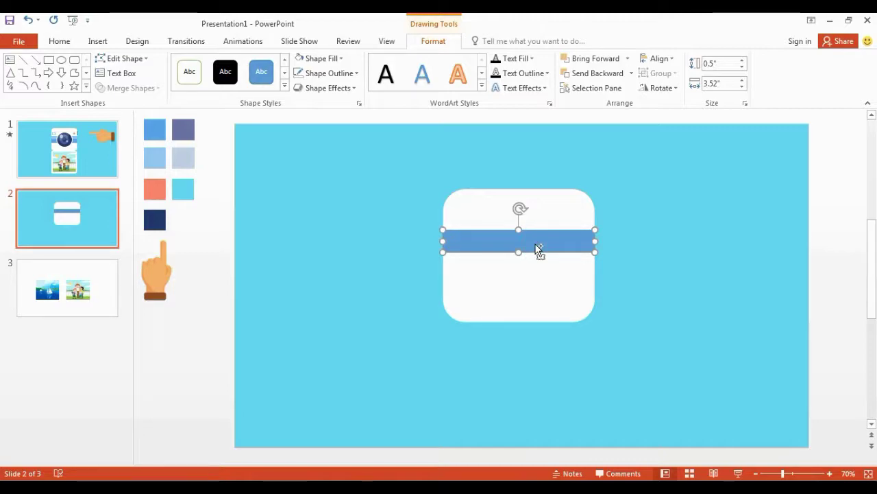
key(ctrl+c)
key(ctrl+v)
drag(533, 243, 527, 263)
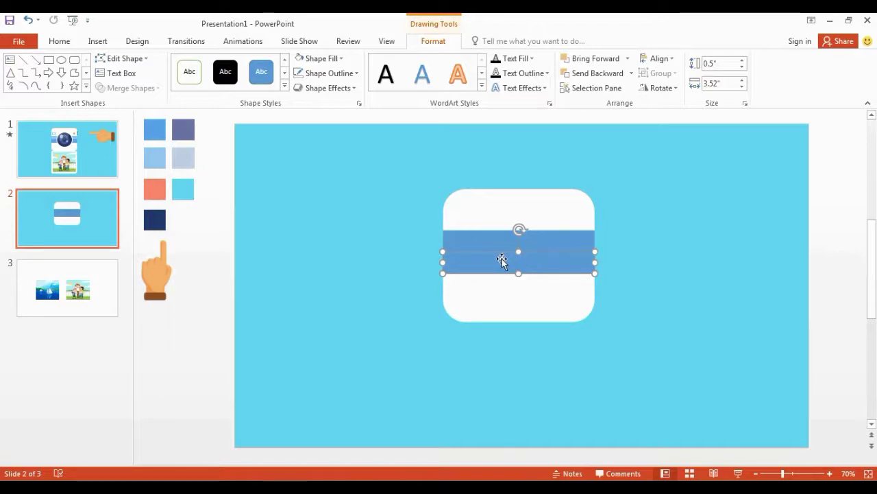
Step: Eyedrop the light blue swatch into the upper bar and the blue swatch into the lower bar
click(482, 238)
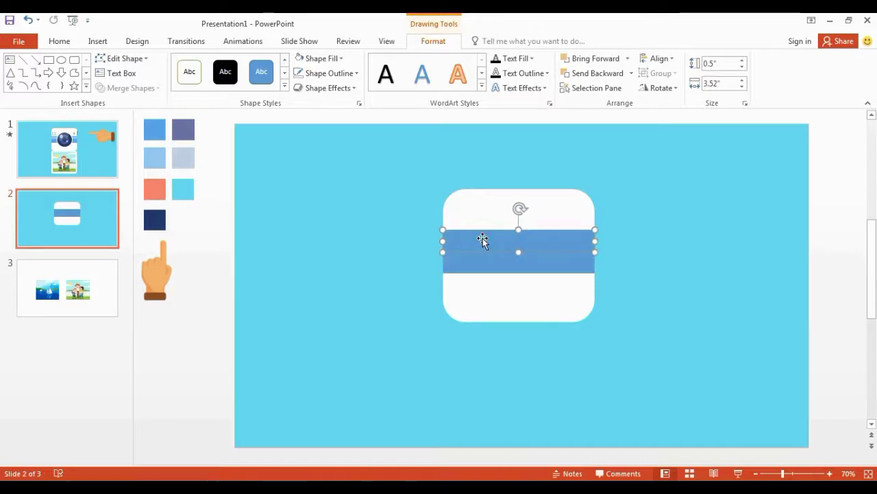
right_click(482, 238)
click(523, 205)
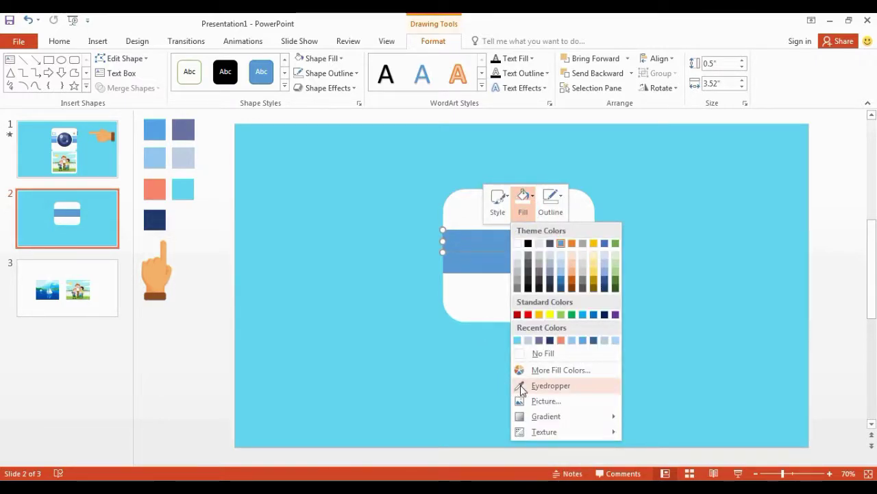
click(523, 388)
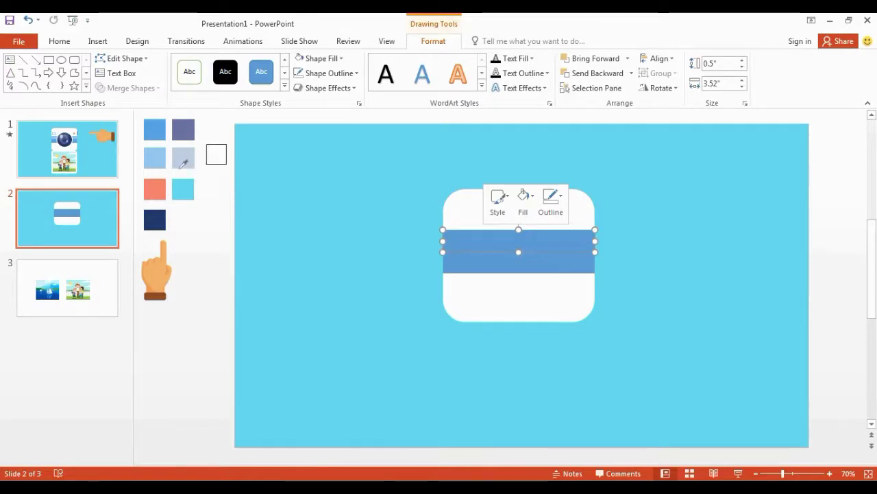
click(165, 154)
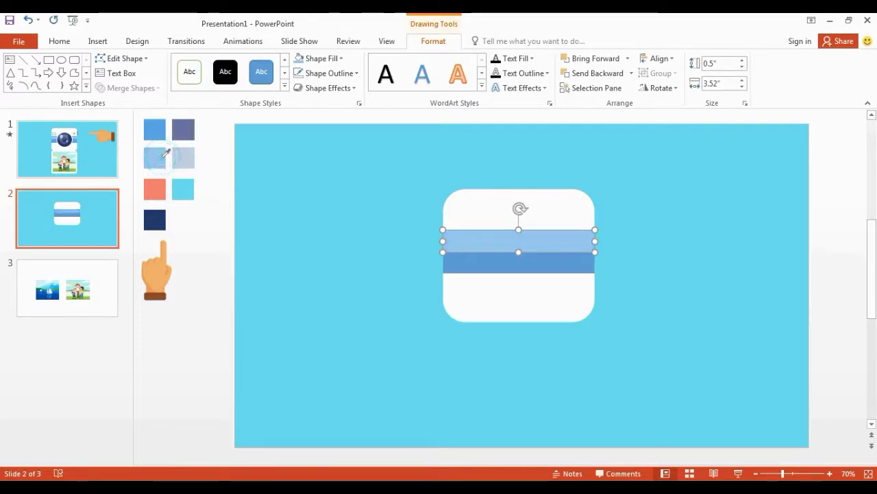
click(483, 262)
right_click(484, 262)
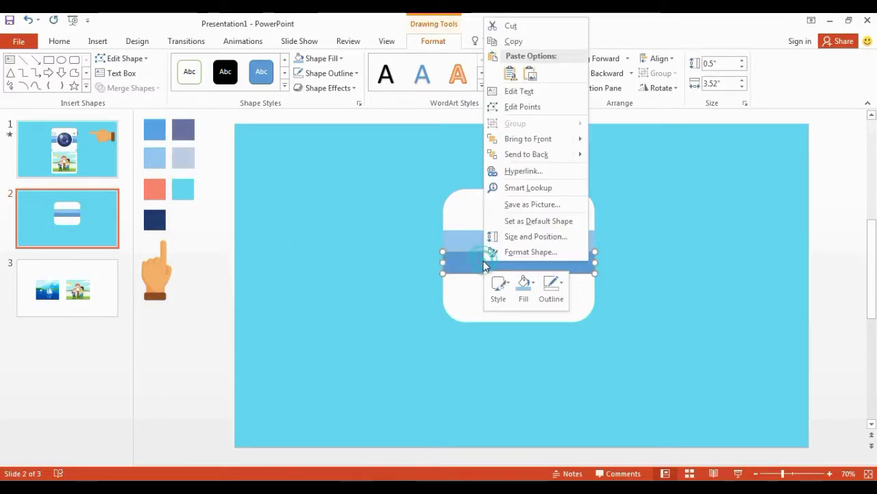
click(524, 286)
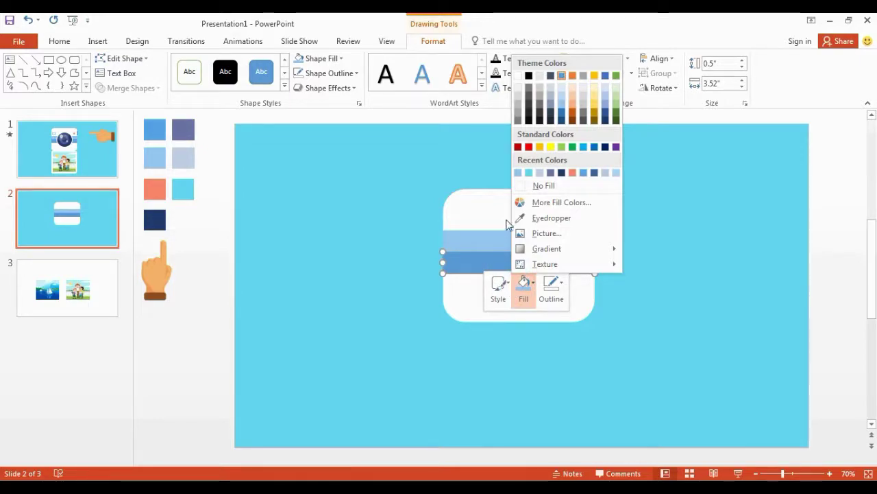
click(524, 217)
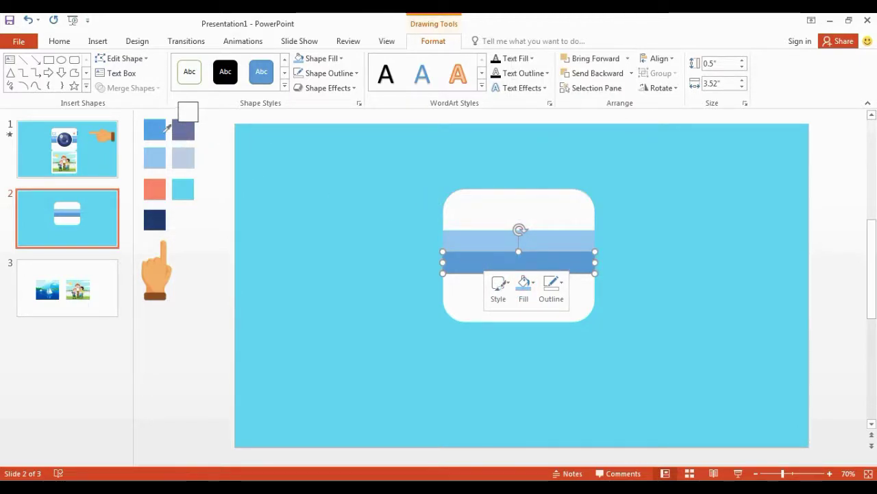
click(166, 127)
Step: Select both bands together and nudge them slightly down within the white square
click(453, 288)
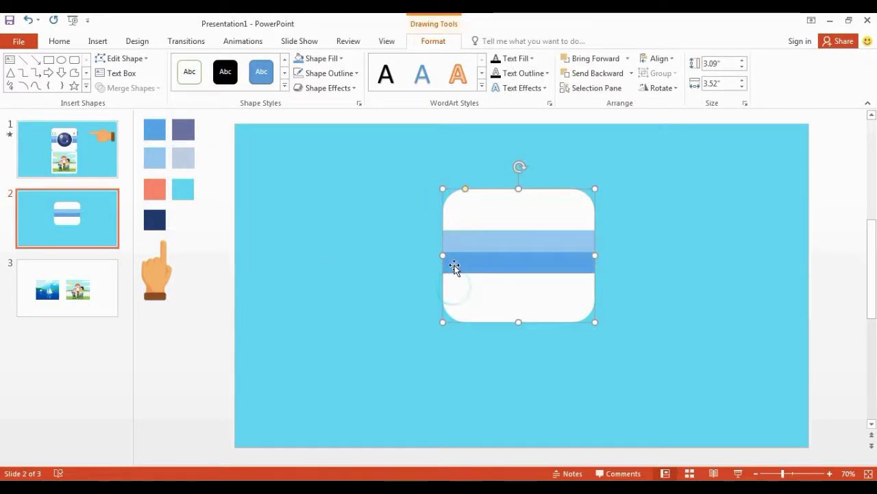
click(455, 243)
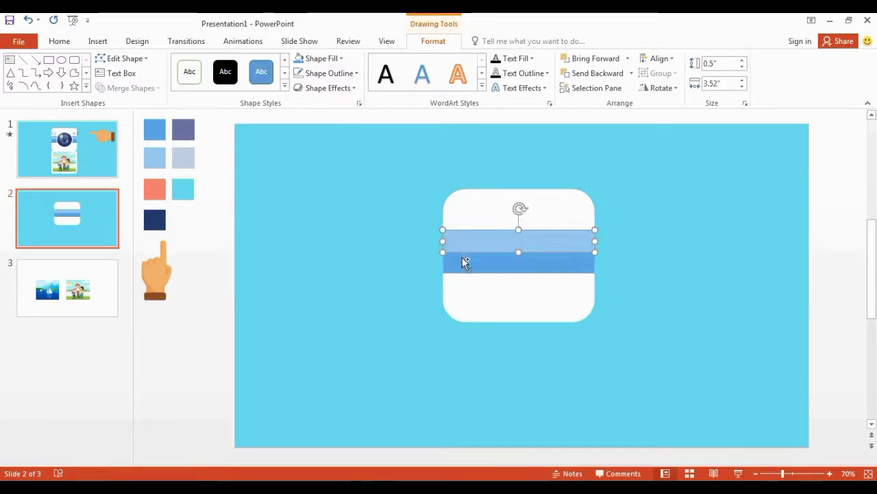
shift+click(464, 260)
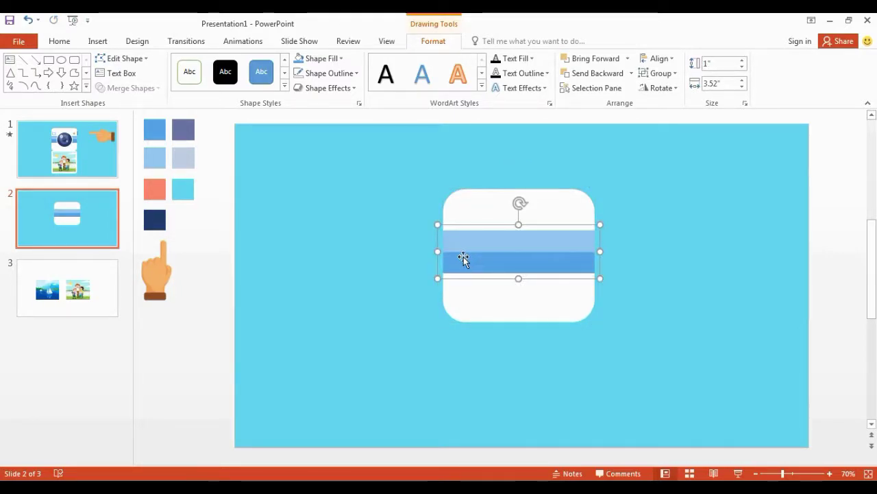
drag(466, 246, 466, 247)
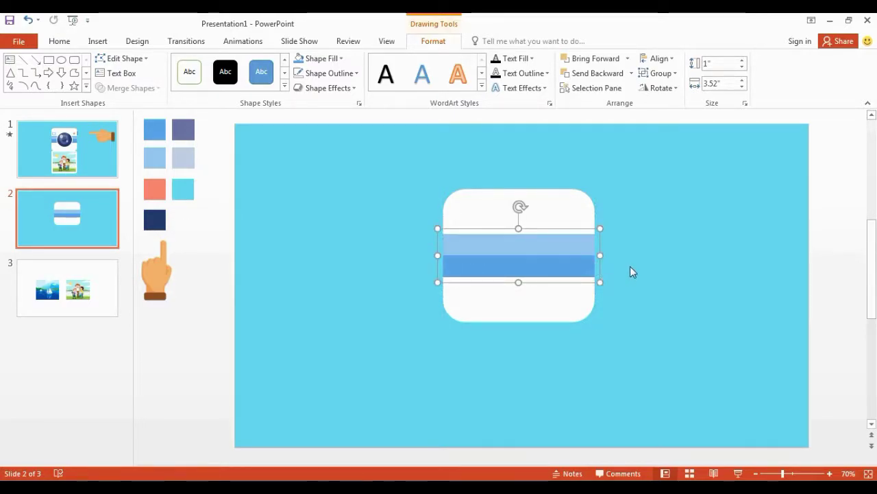
click(631, 267)
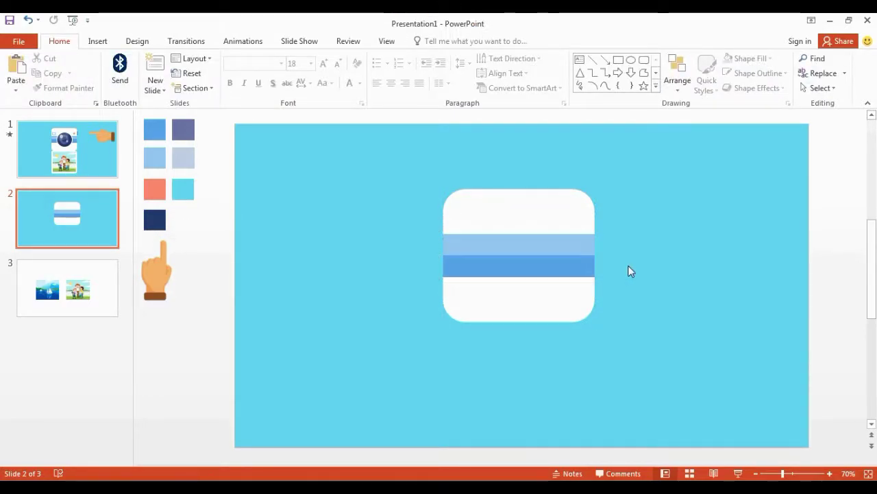
Step: Draw an oval over the bands, size it 2.02" by 2.02", and centre it on the square
click(632, 61)
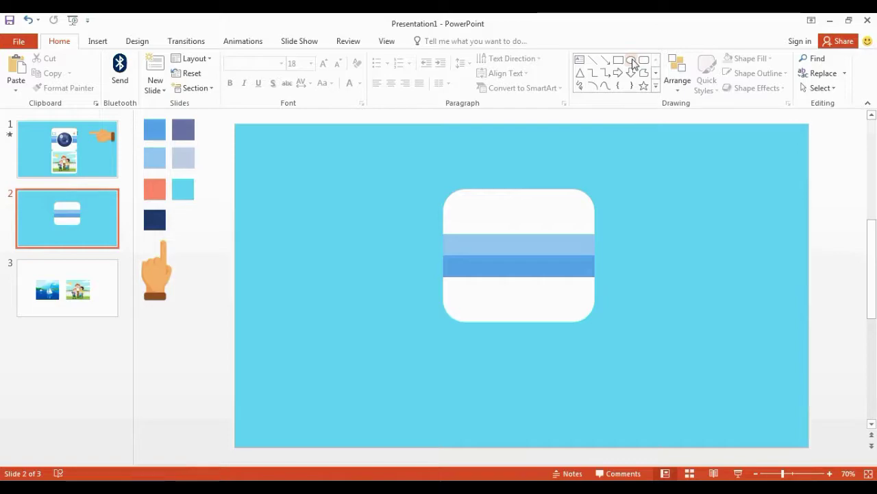
click(631, 61)
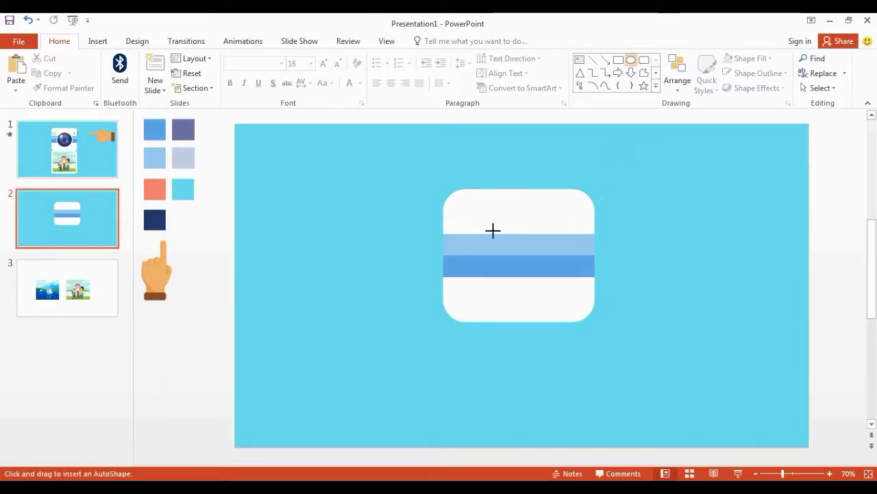
drag(493, 230, 525, 262)
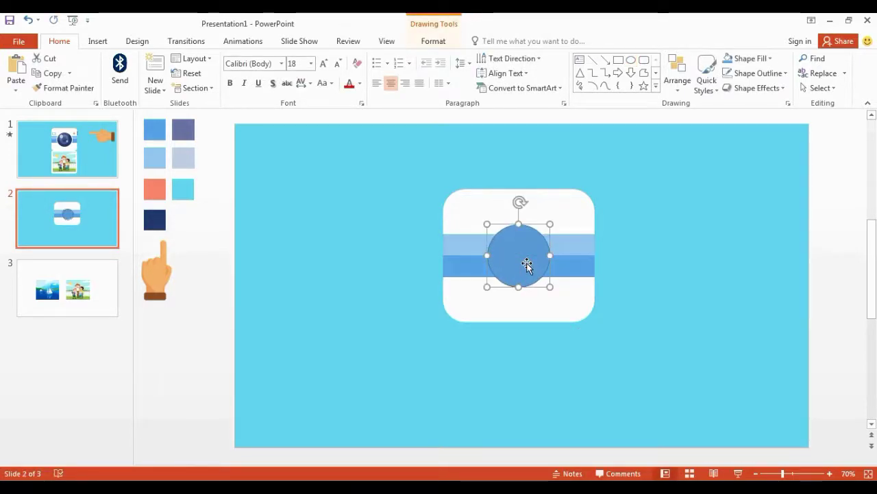
click(434, 42)
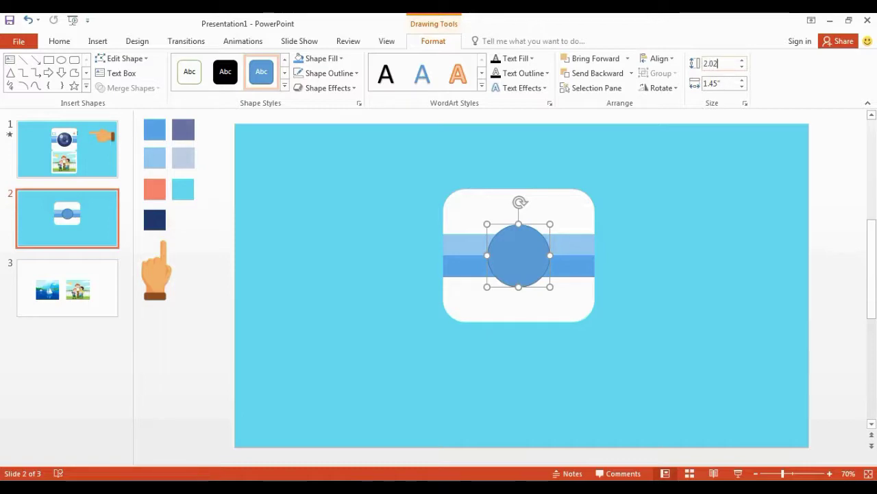
click(715, 86)
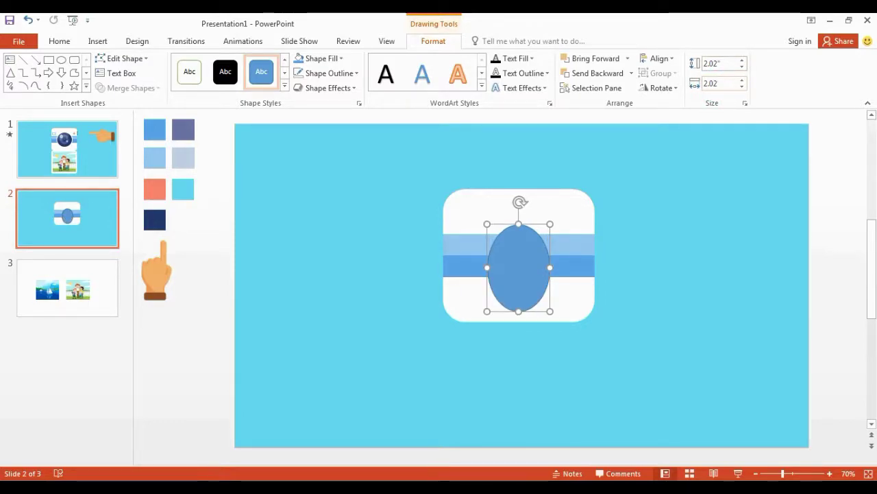
click(610, 282)
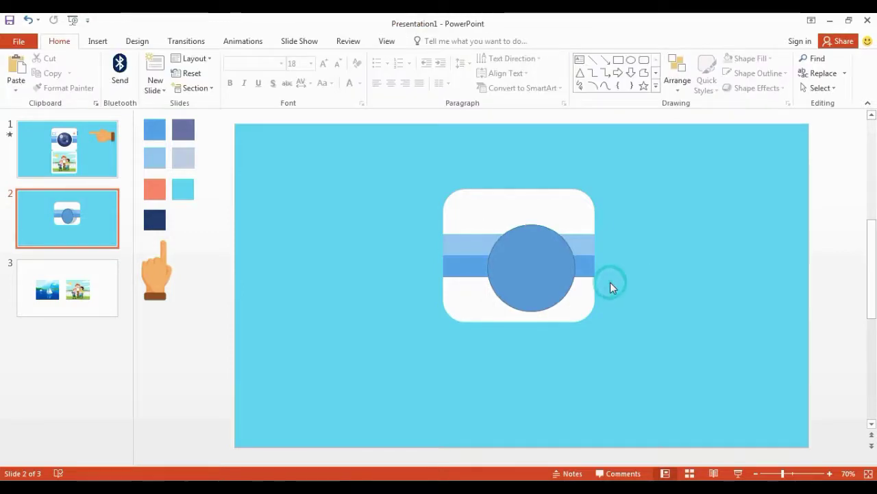
drag(541, 268, 530, 256)
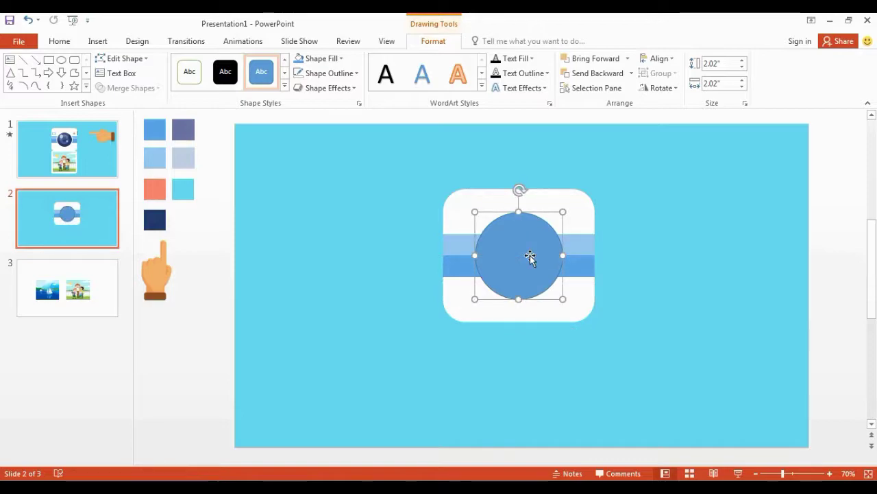
Step: Set the circle's outline width to 9 pt through the More Lines settings
right_click(530, 255)
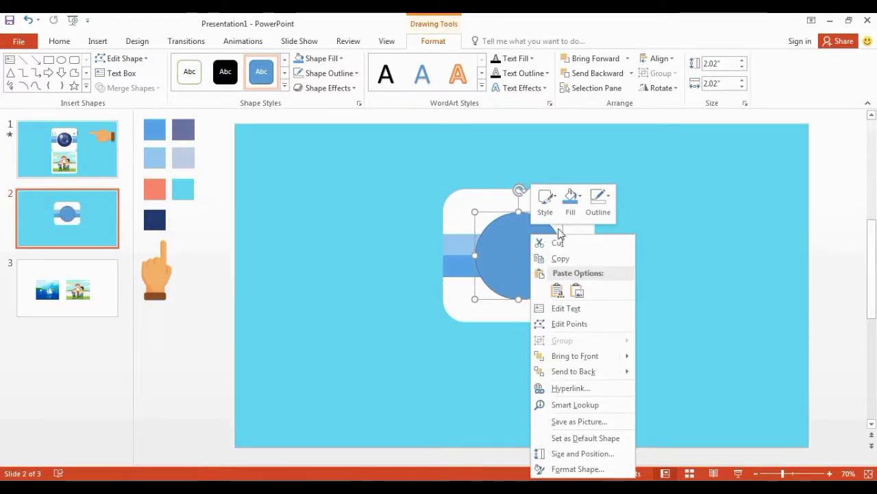
click(596, 199)
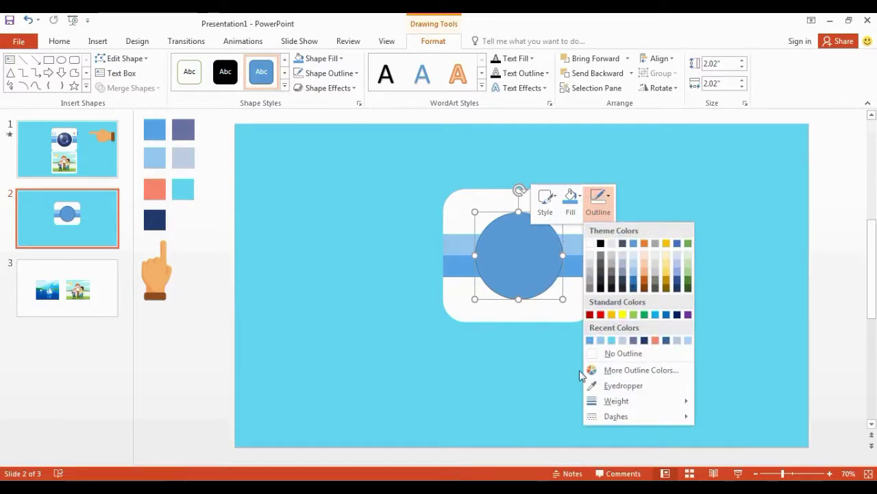
mouse_move(617, 401)
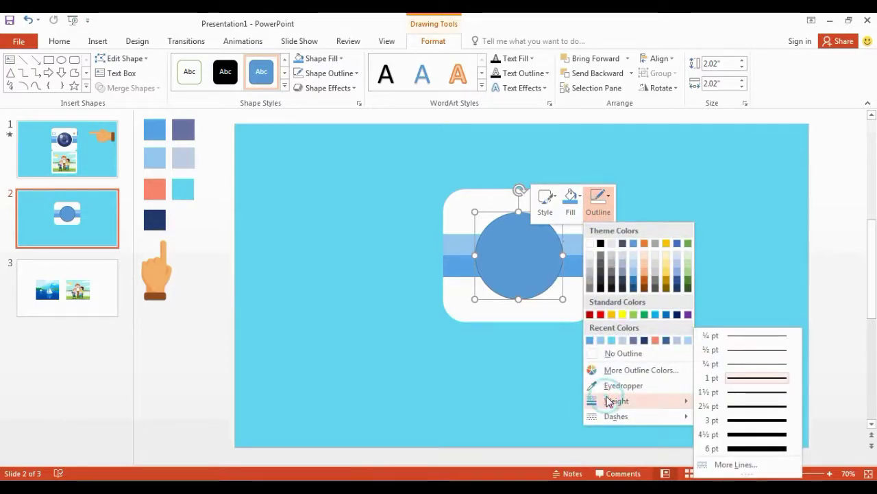
click(728, 467)
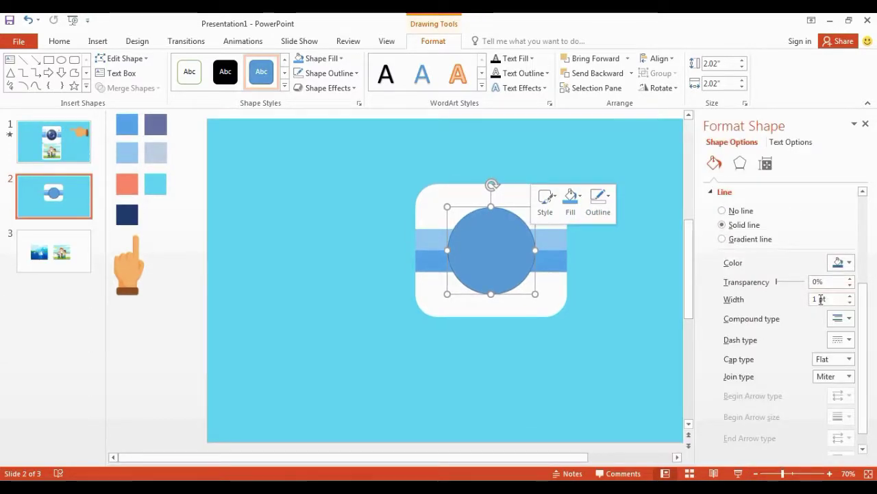
double_click(819, 300)
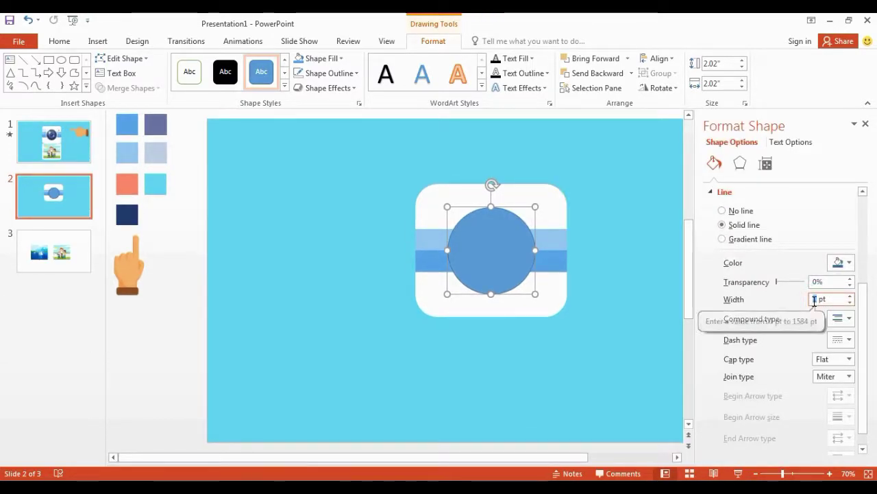
text(9)
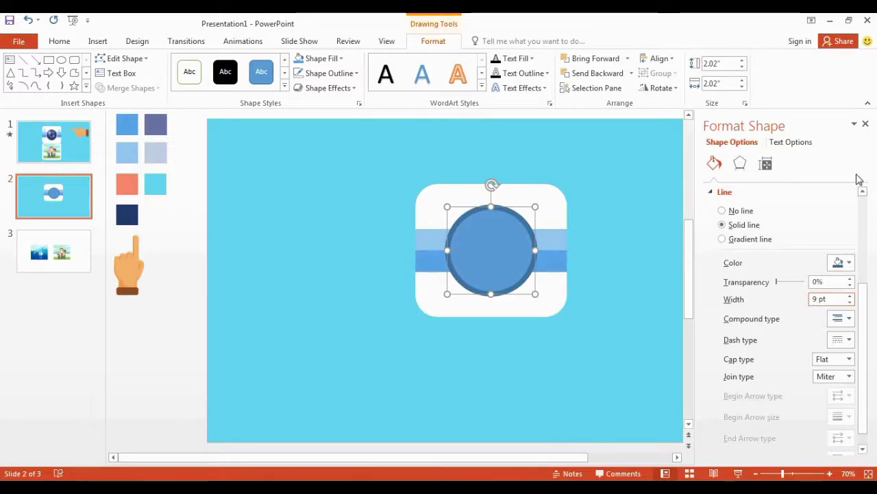
click(865, 124)
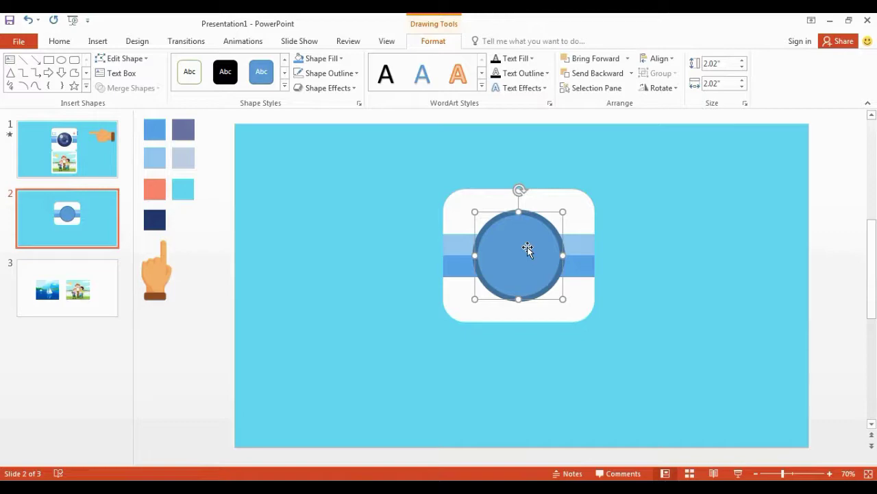
Step: Make the circle's outline white and eyedrop the navy swatch as its fill
right_click(555, 239)
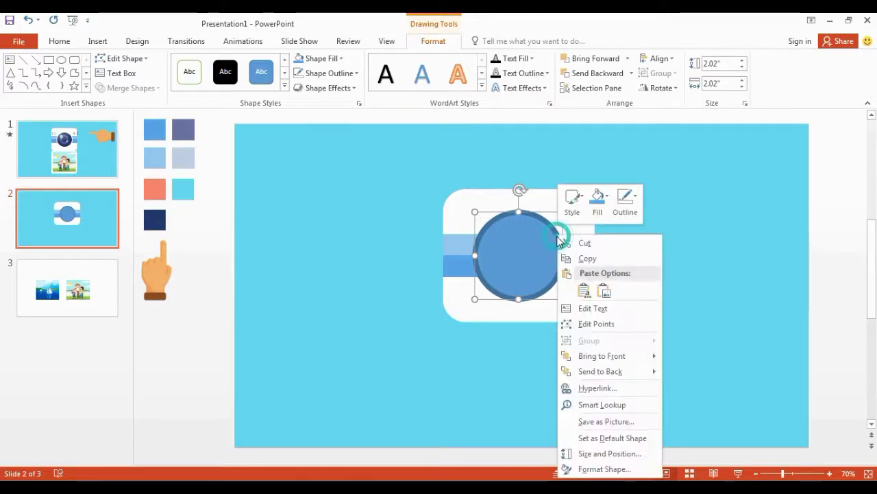
click(626, 200)
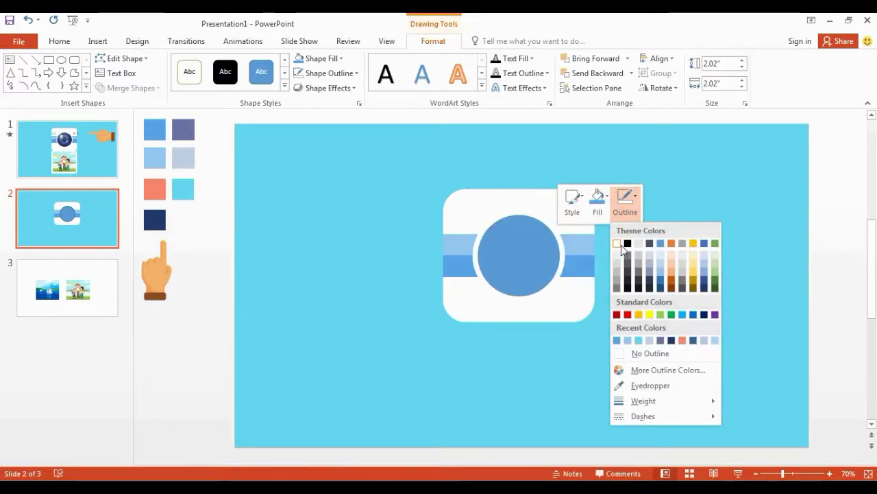
click(617, 244)
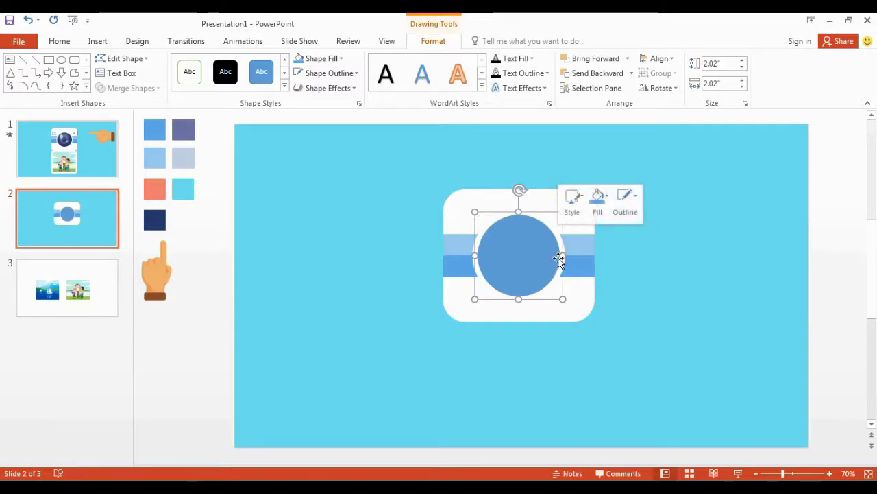
right_click(548, 240)
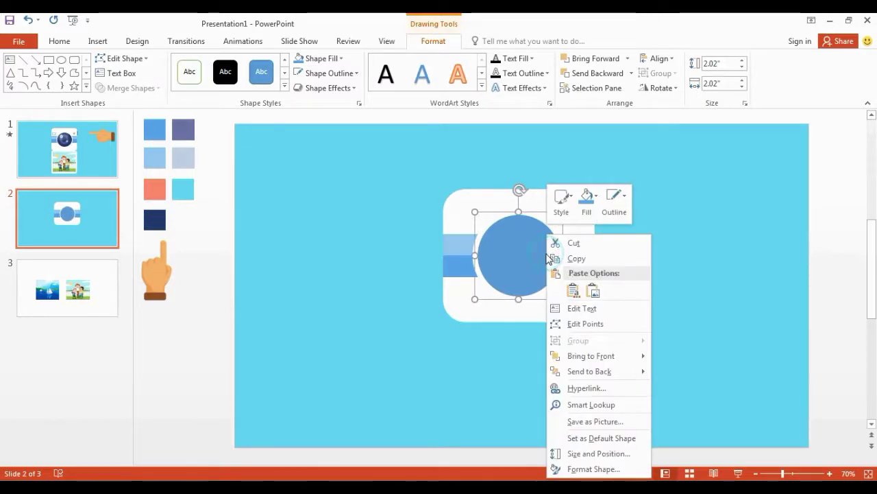
click(587, 202)
click(595, 386)
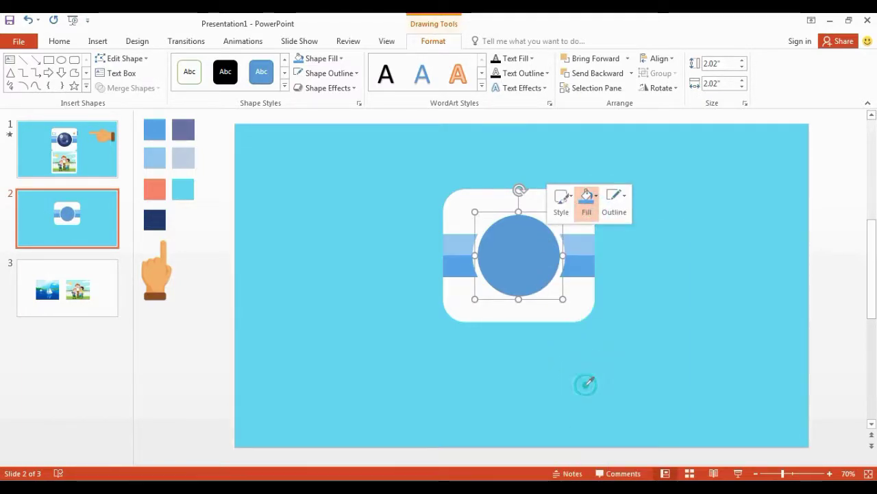
click(163, 216)
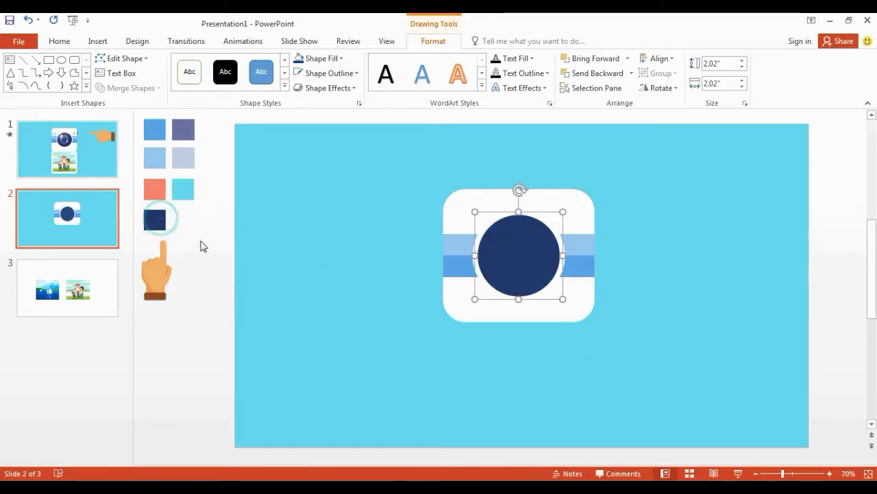
click(350, 264)
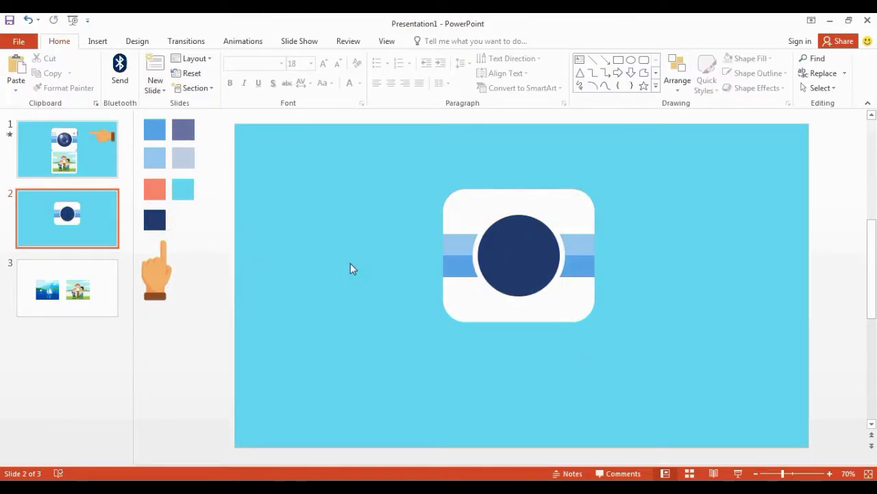
Step: Draw a donut shape over the navy lens and set its height to 1"
click(656, 86)
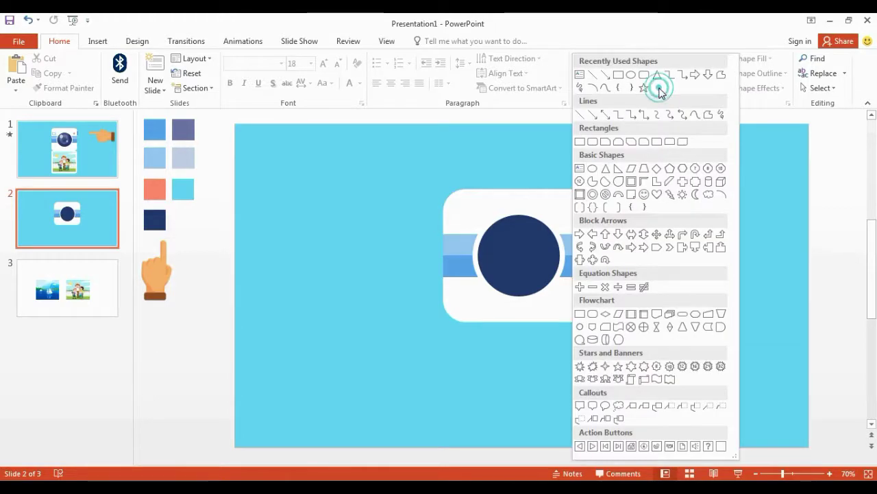
click(593, 195)
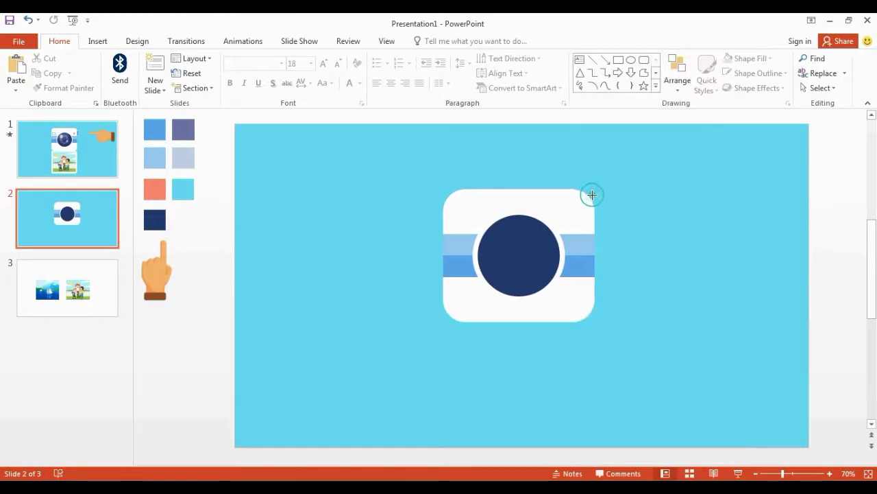
mouse_move(503, 244)
mouse_down()
mouse_move(548, 277)
mouse_move(535, 258)
mouse_up()
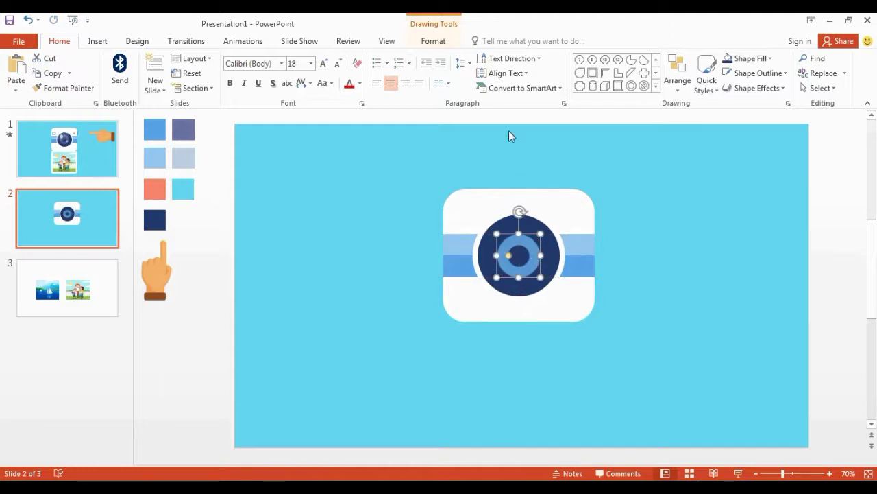
click(444, 45)
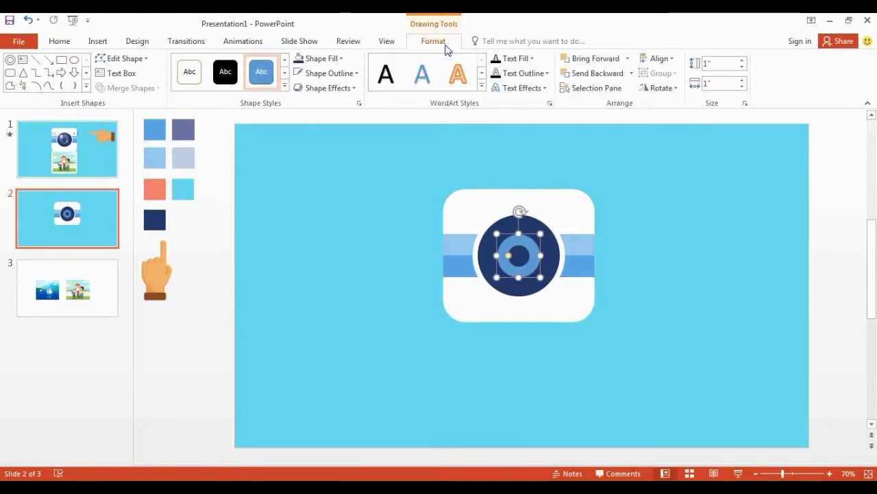
click(725, 64)
text(1)
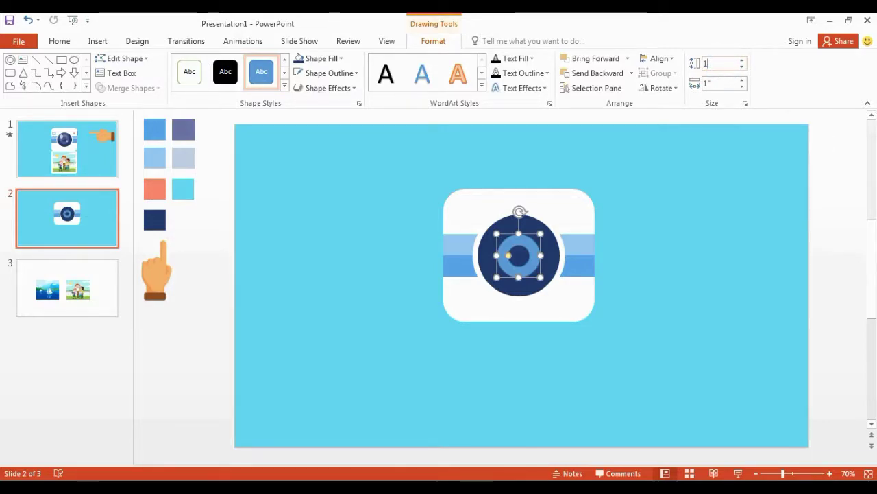